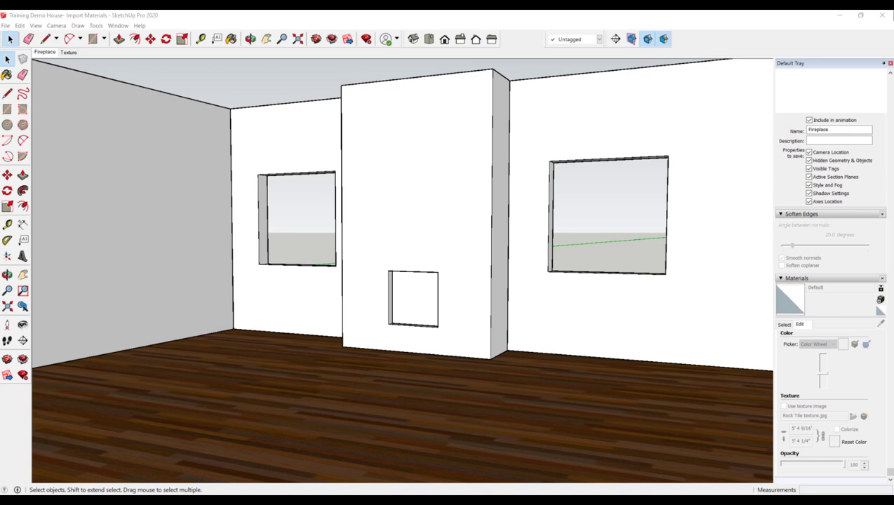
- Switch to the Texture scene's top view and select the square's face
key(Page_Down)
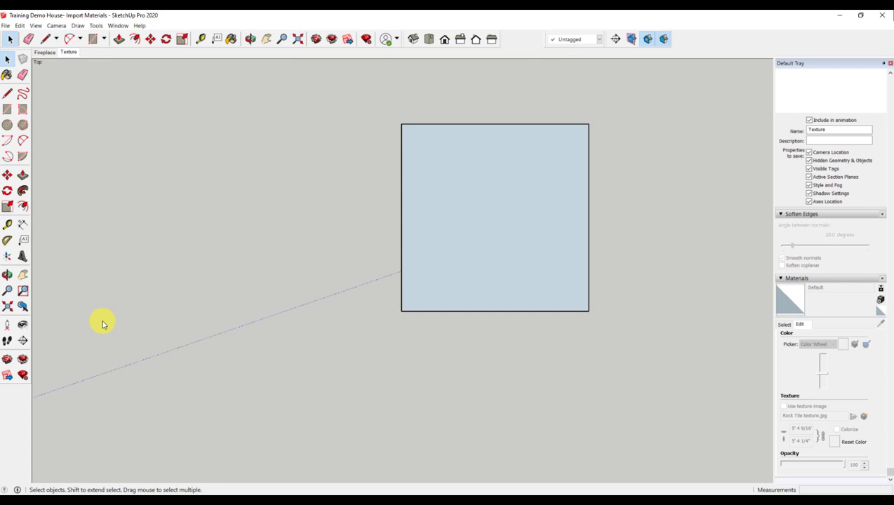
click(423, 167)
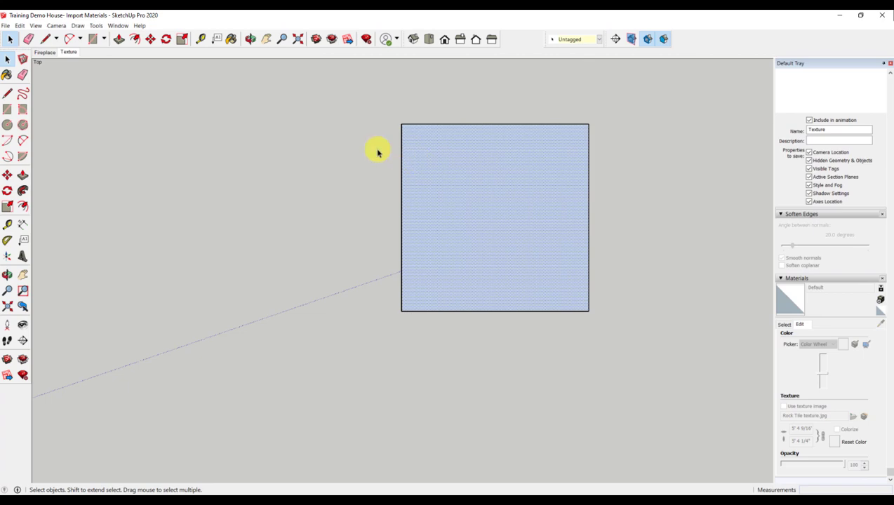
- Pick the Rock Tile texture image from the Sketchup Textures folder to import as a texture
click(5, 26)
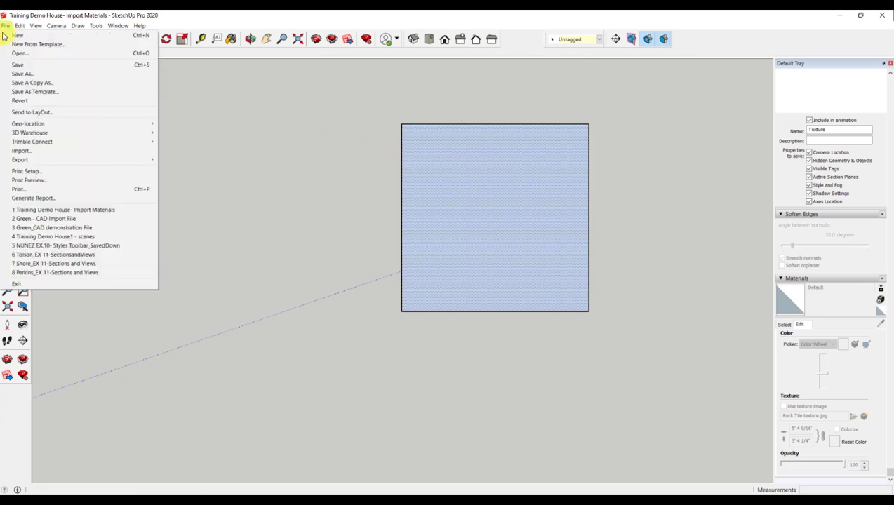
click(27, 148)
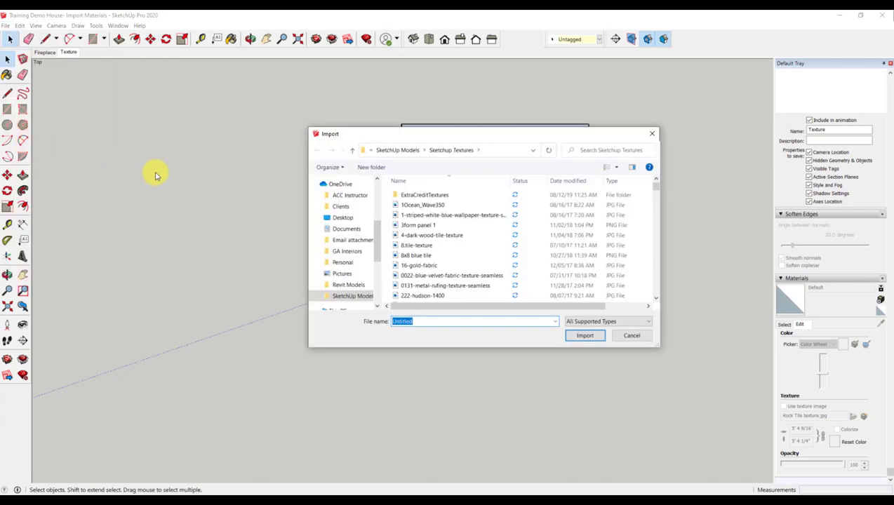
scroll(306, 235, down, 3)
scroll(305, 235, down, 8)
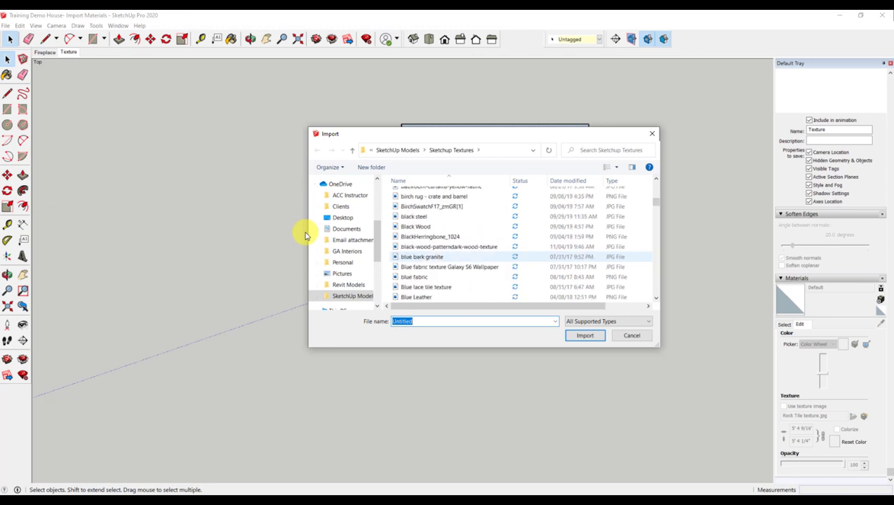
scroll(305, 236, down, 12)
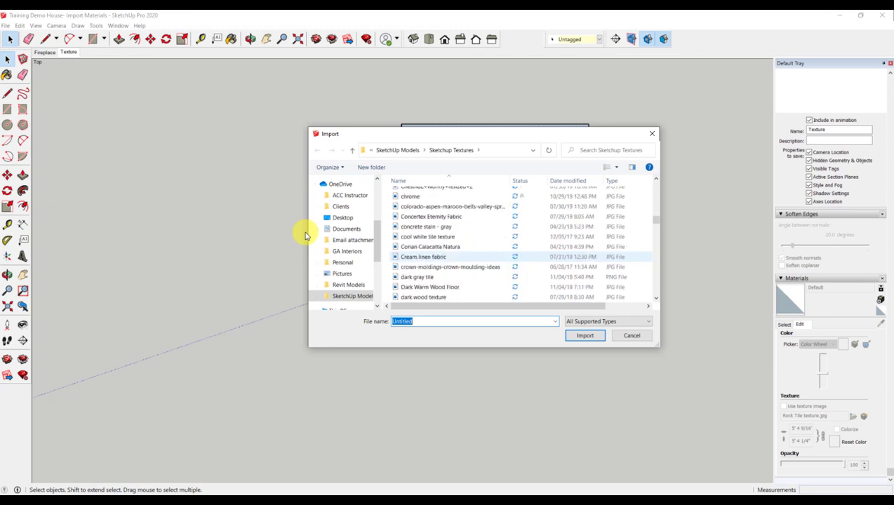
scroll(305, 235, down, 6)
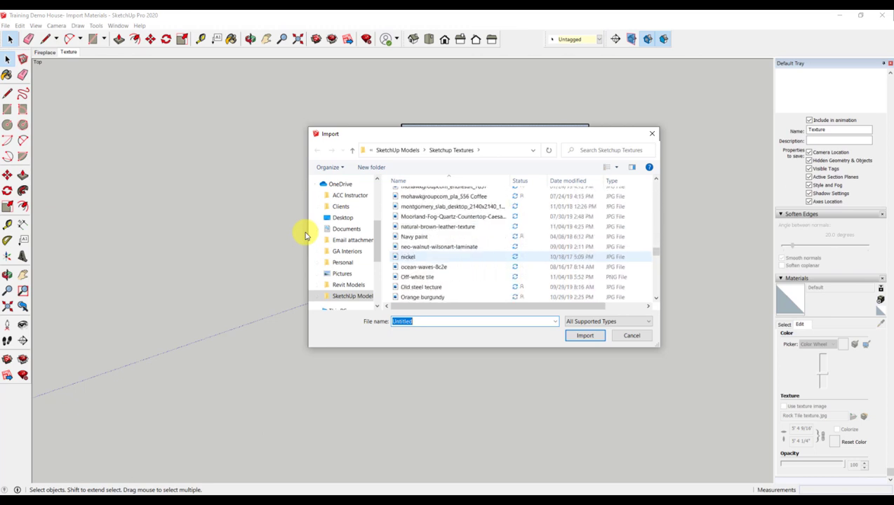
click(421, 296)
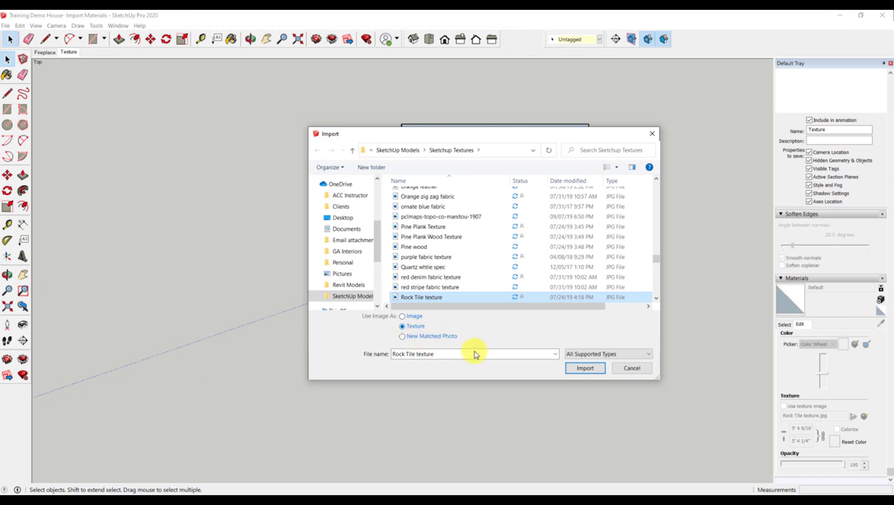
- Import the Rock Tile texture and fit it from the square's lower-left corner to its top-right corner
click(581, 375)
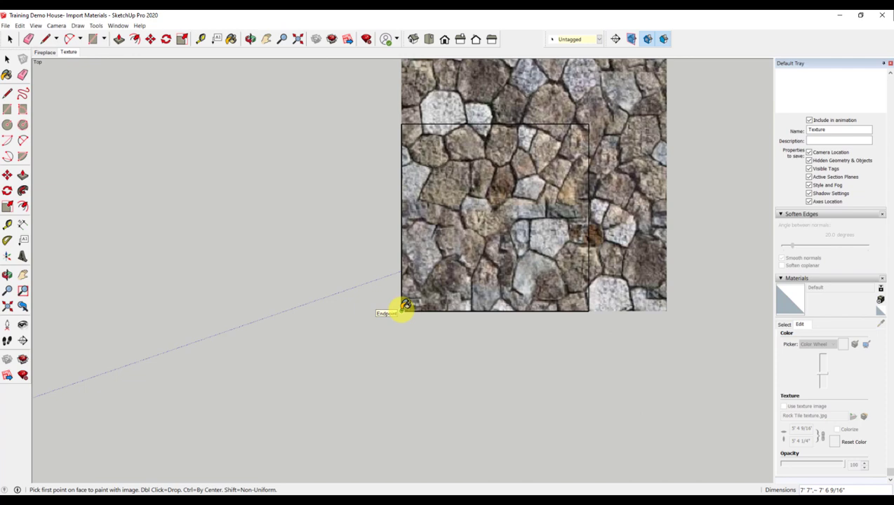
click(406, 306)
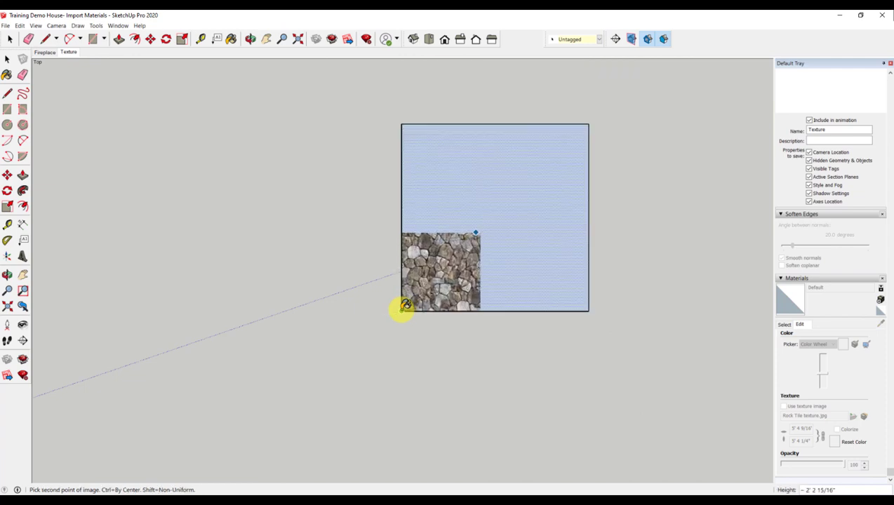
click(589, 124)
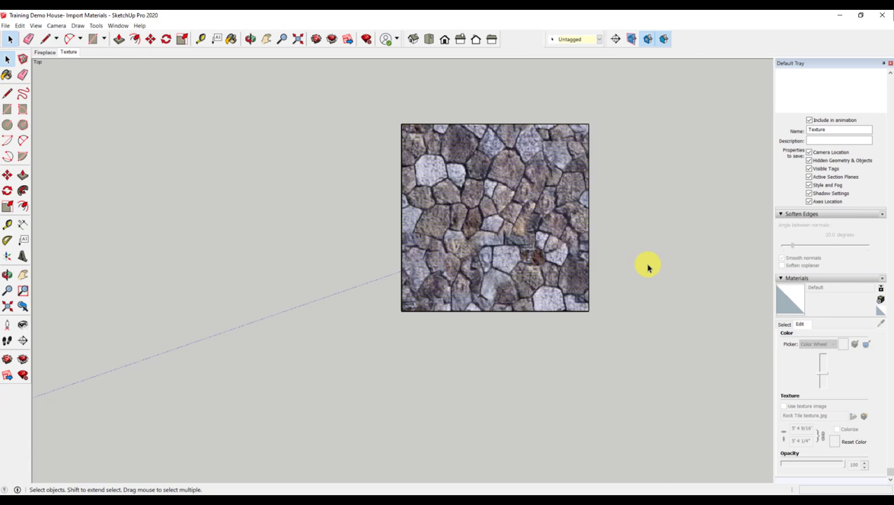
- Restore the Materials panel to the tray and sample Rock Tile texture from the square
click(884, 281)
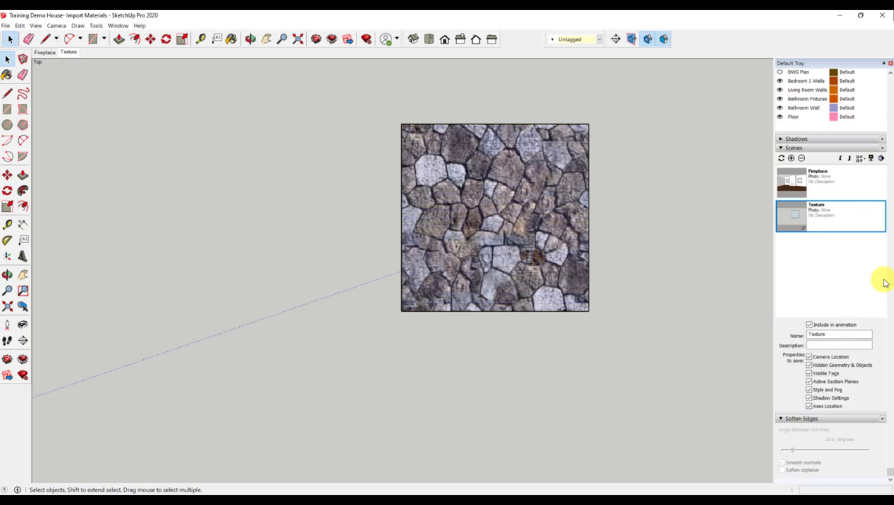
click(118, 26)
mouse_move(130, 35)
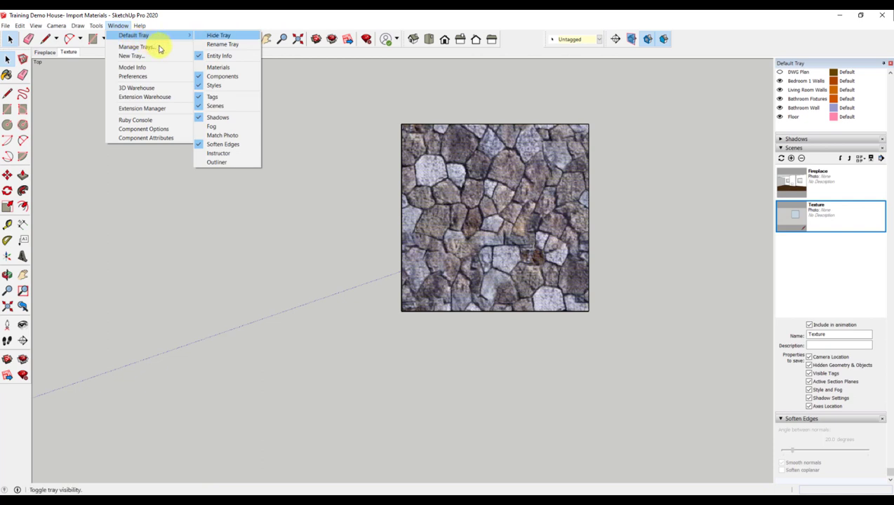
click(220, 67)
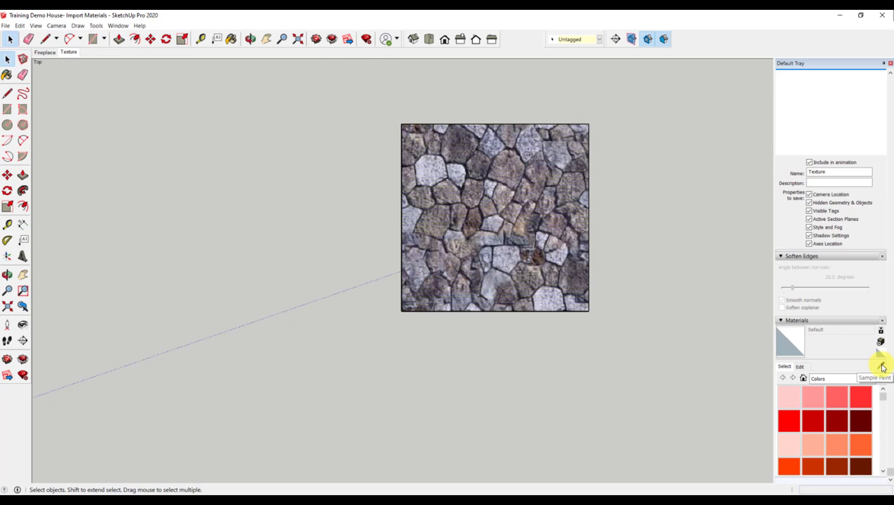
click(882, 368)
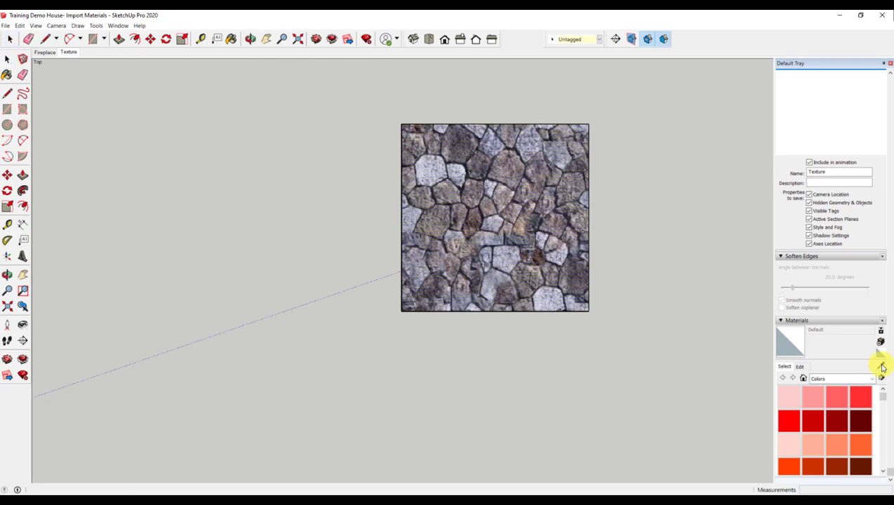
click(540, 224)
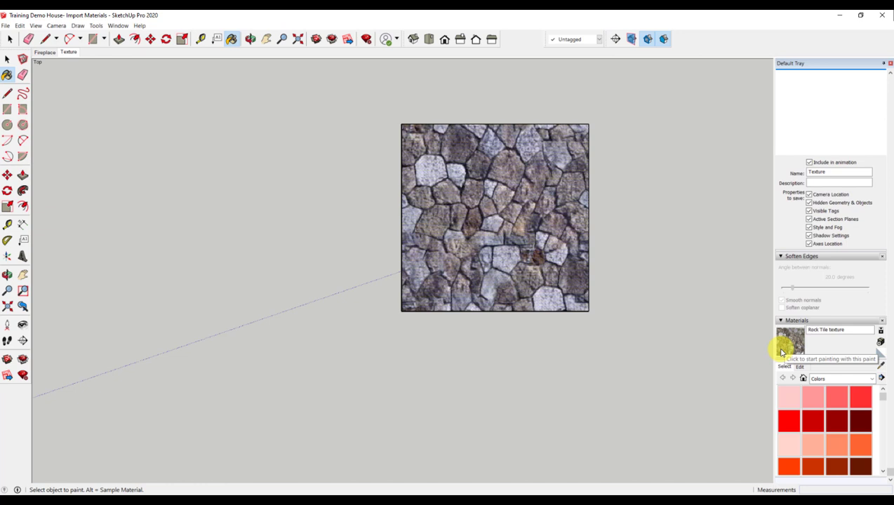
key(space)
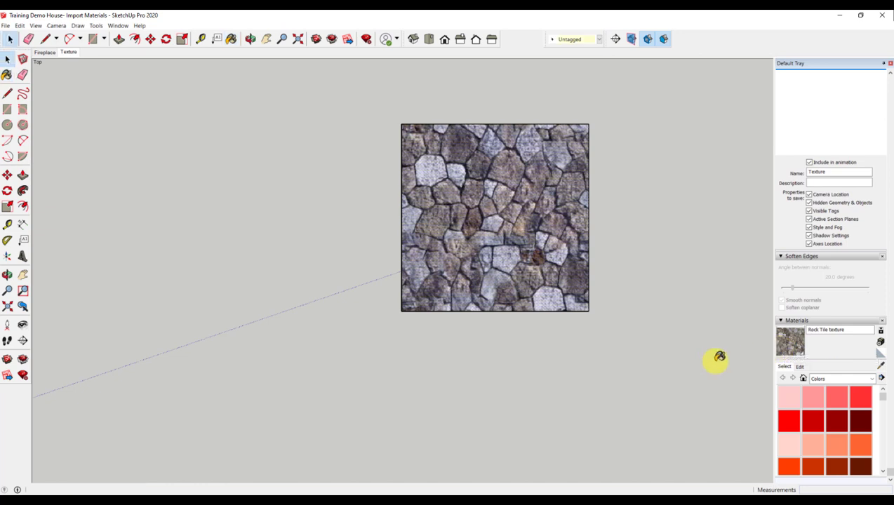
- On the Fireplace scene, paint the fireplace front with the Rock Tile texture
click(43, 53)
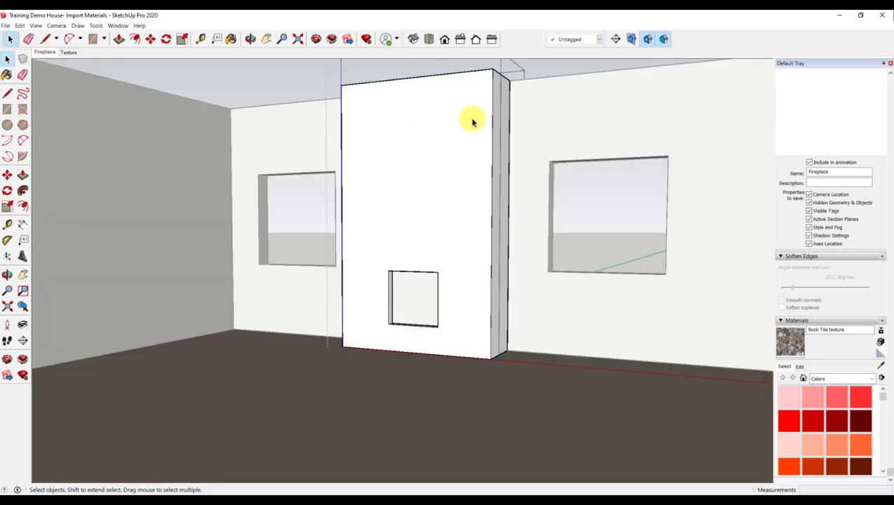
click(470, 124)
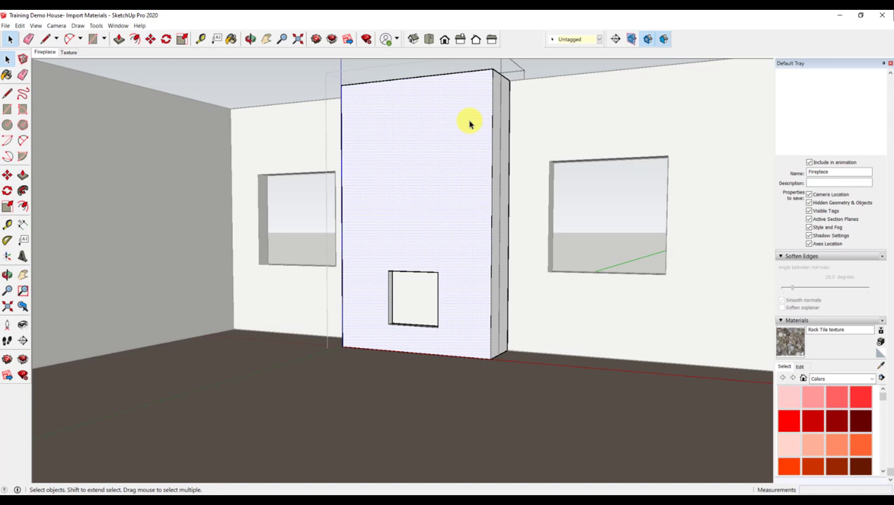
click(787, 340)
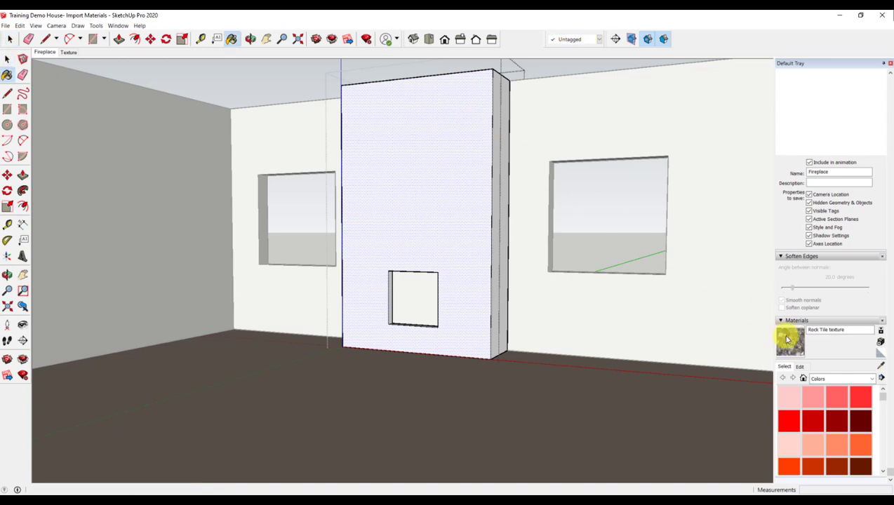
click(366, 251)
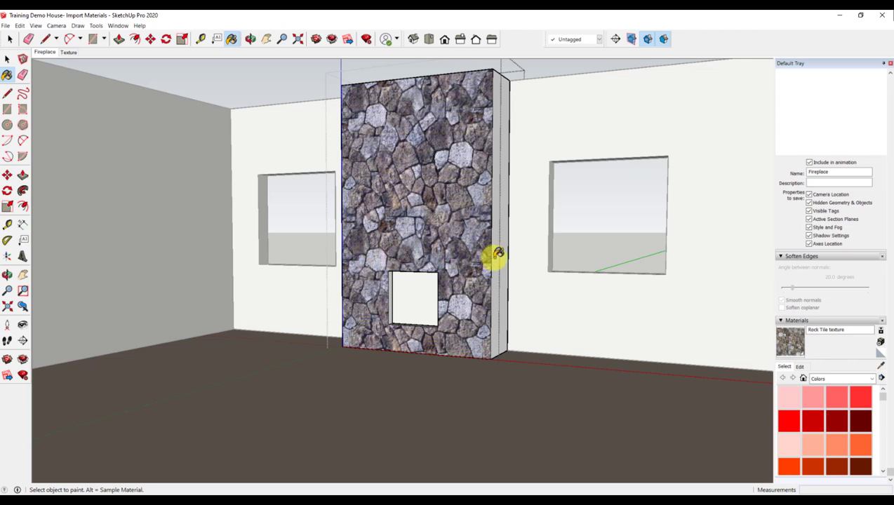
- Paint the top inside face of the fireplace opening with stone, then return to the Fireplace scene
middle_drag(497, 254, 483, 271)
scroll(467, 320, up, 6)
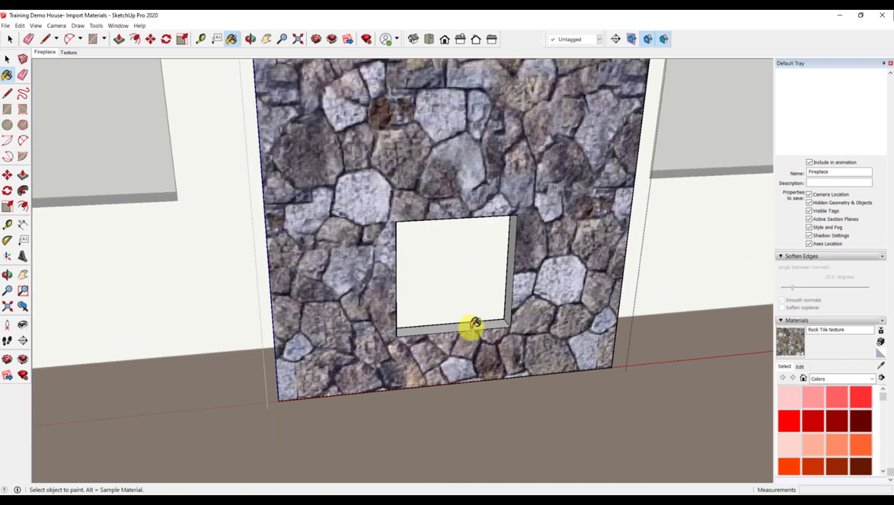
middle_drag(508, 300, 502, 295)
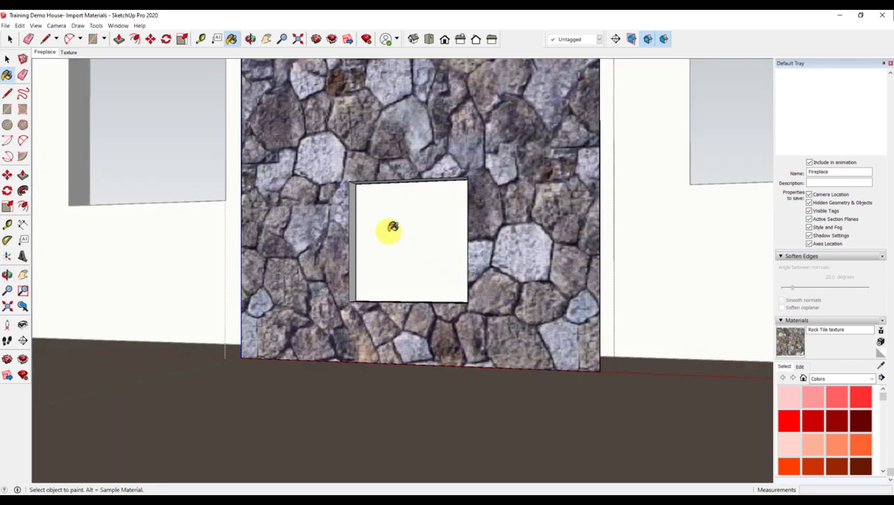
click(361, 193)
key(space)
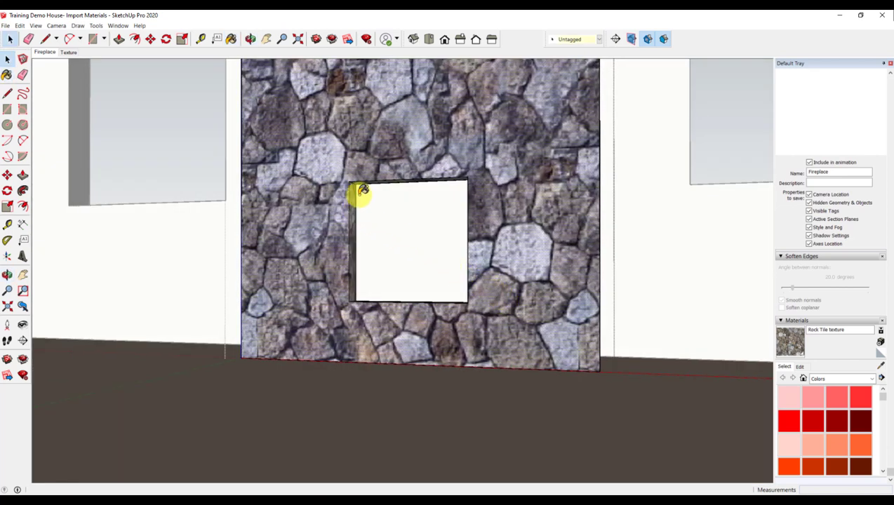
scroll(359, 194, down, 2)
click(45, 52)
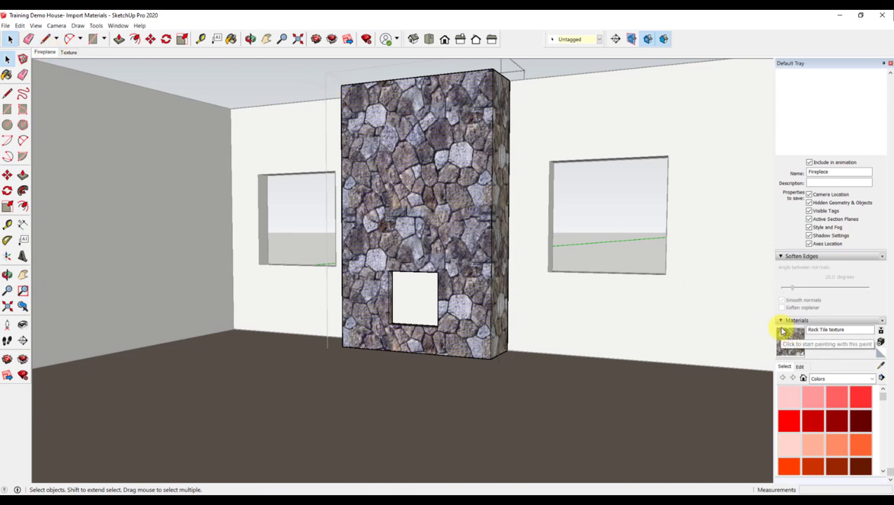
- Shrink the Rock Tile texture width to 4' 4 9/16" in the Materials Edit settings
click(799, 368)
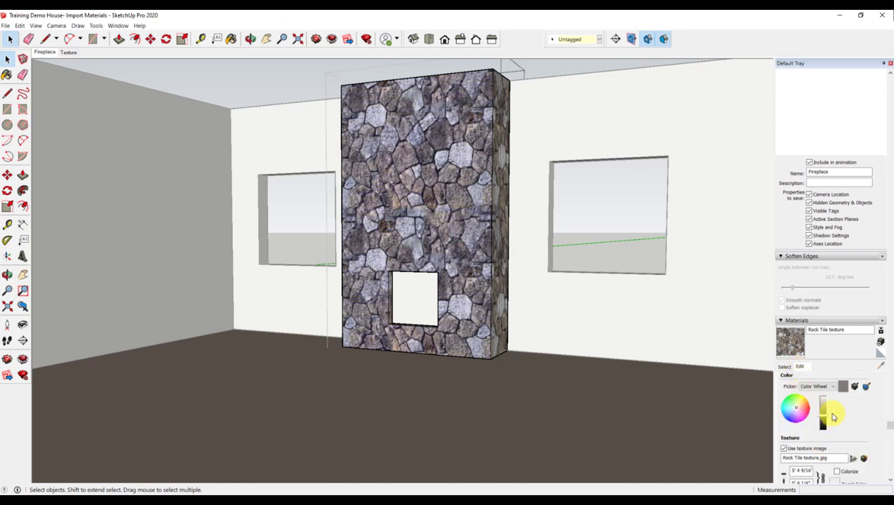
scroll(834, 422, down, 1)
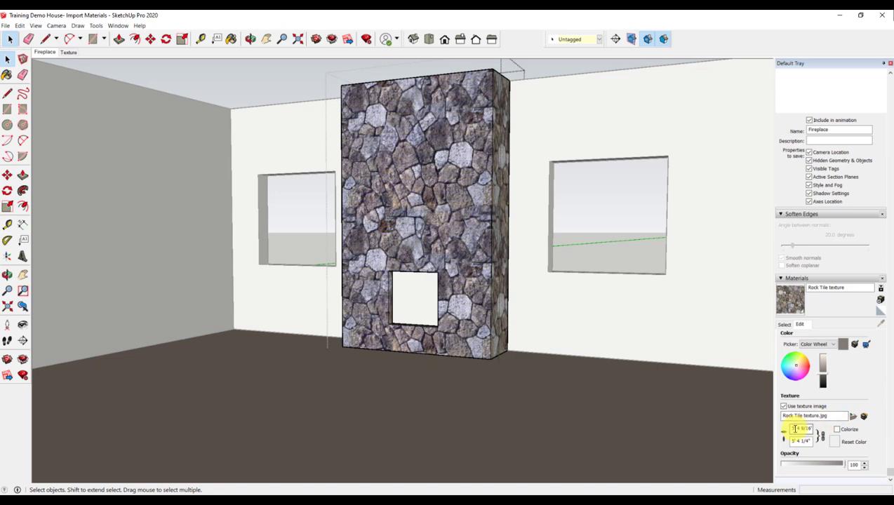
click(793, 429)
key(Return)
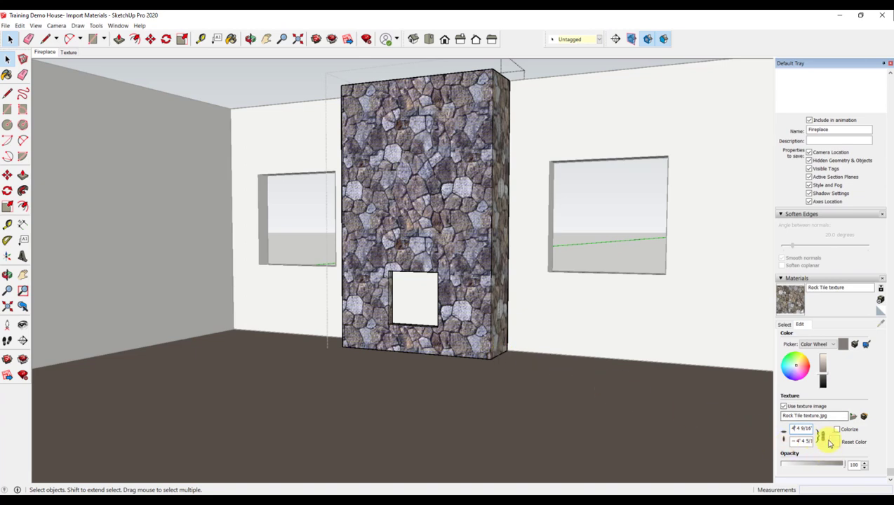
- Adjust the Rock Tile texture's brightness slightly with the slider
click(824, 385)
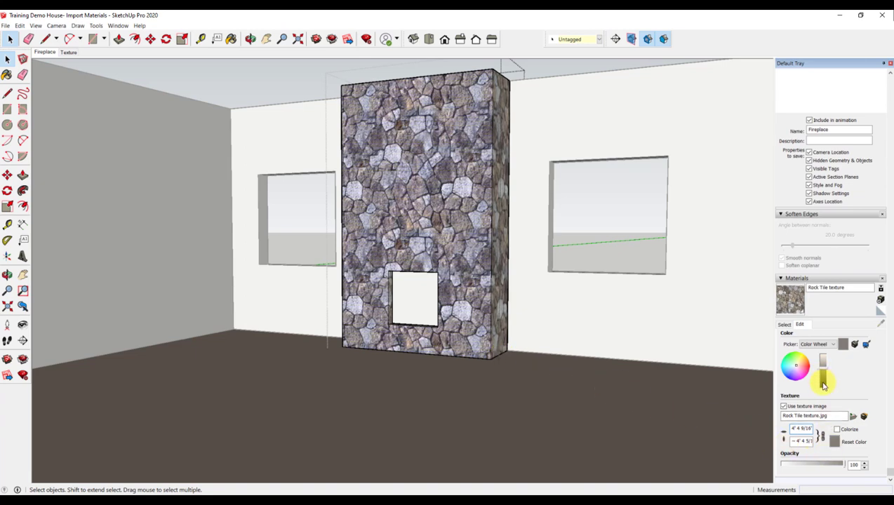
drag(824, 385, 824, 384)
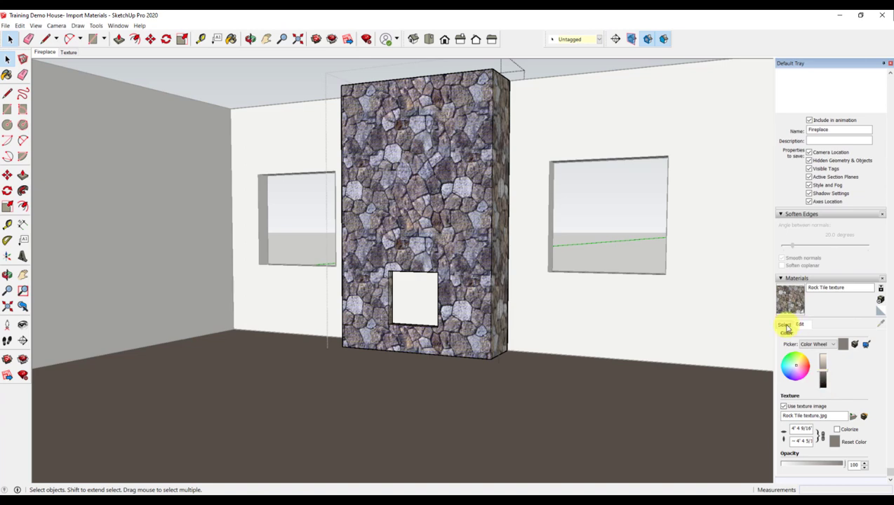
click(786, 325)
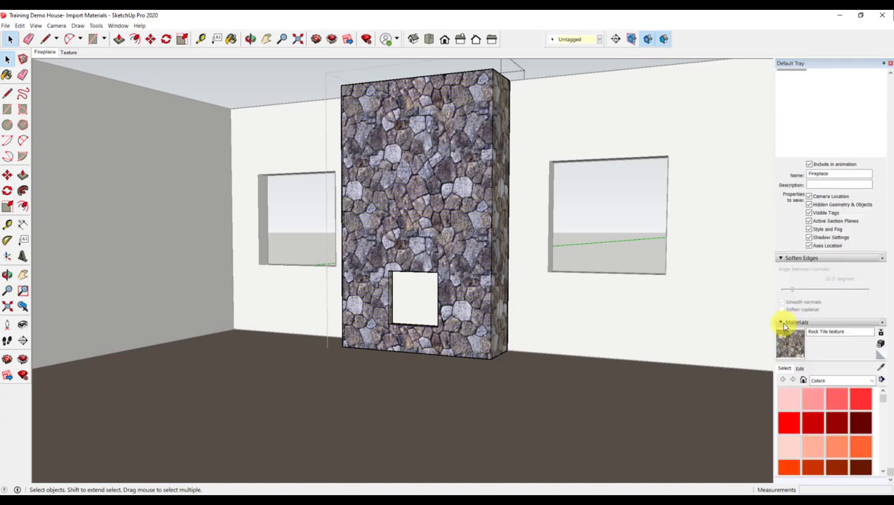